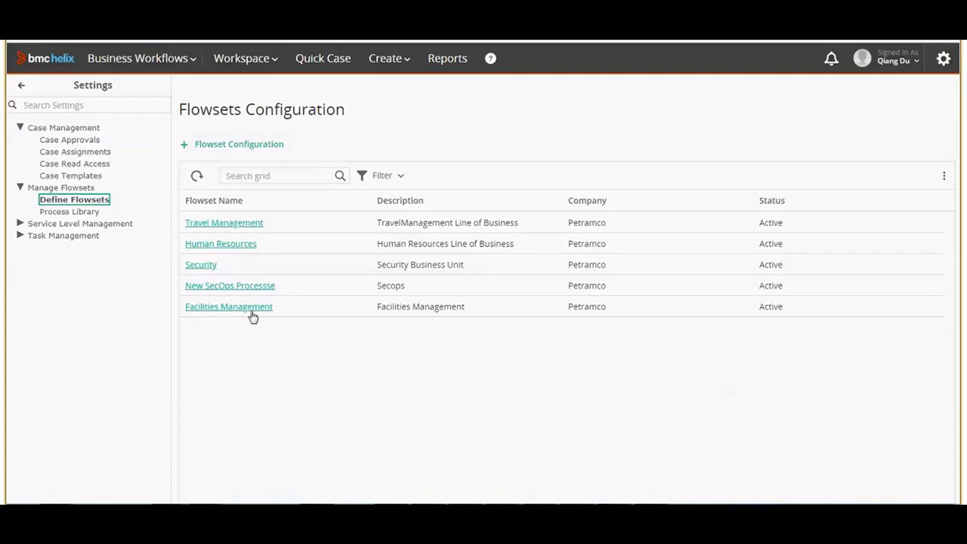
Review the Facilities Management flowset's details, then go to the Case Approvals mappings
{"action": "left_click", "coordinate": [253, 312]}
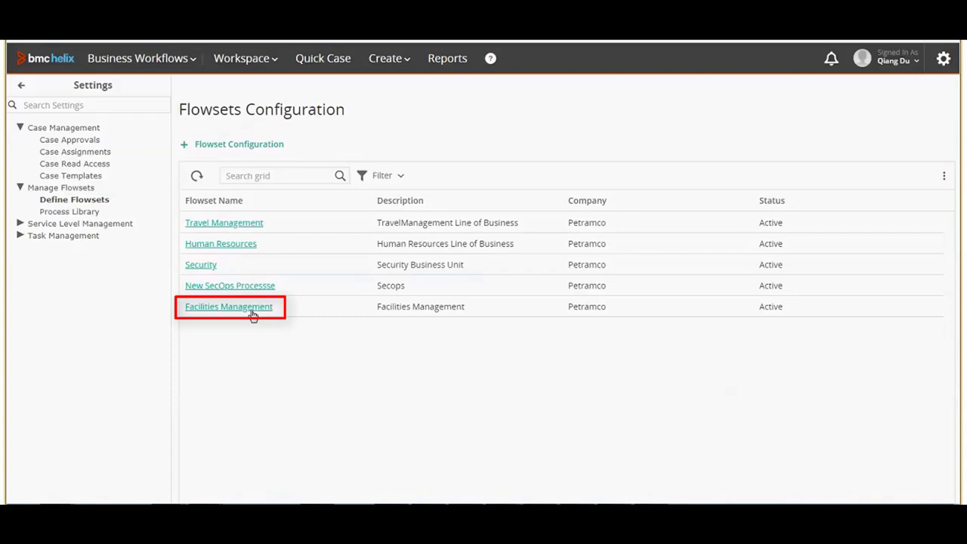
{"action": "left_click", "coordinate": [253, 311]}
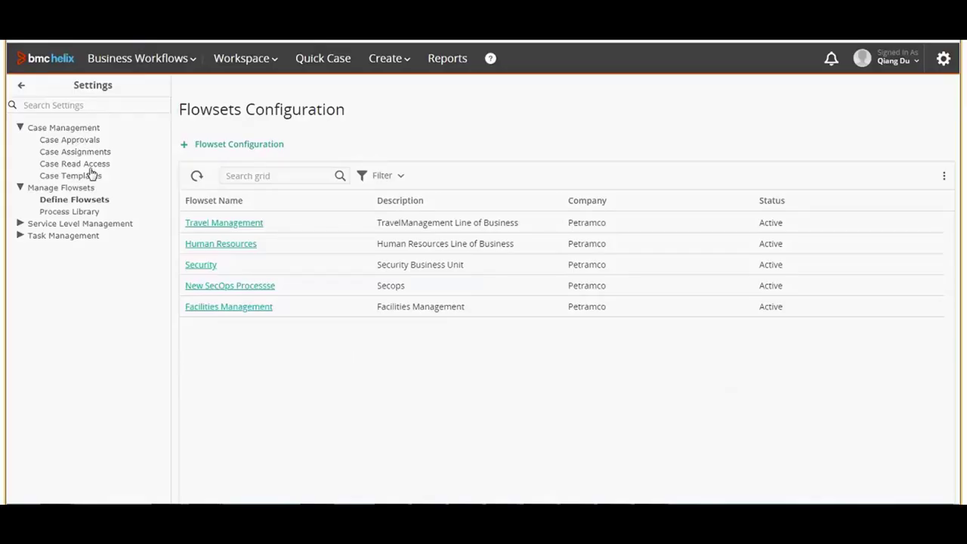
{"action": "left_click", "coordinate": [91, 139]}
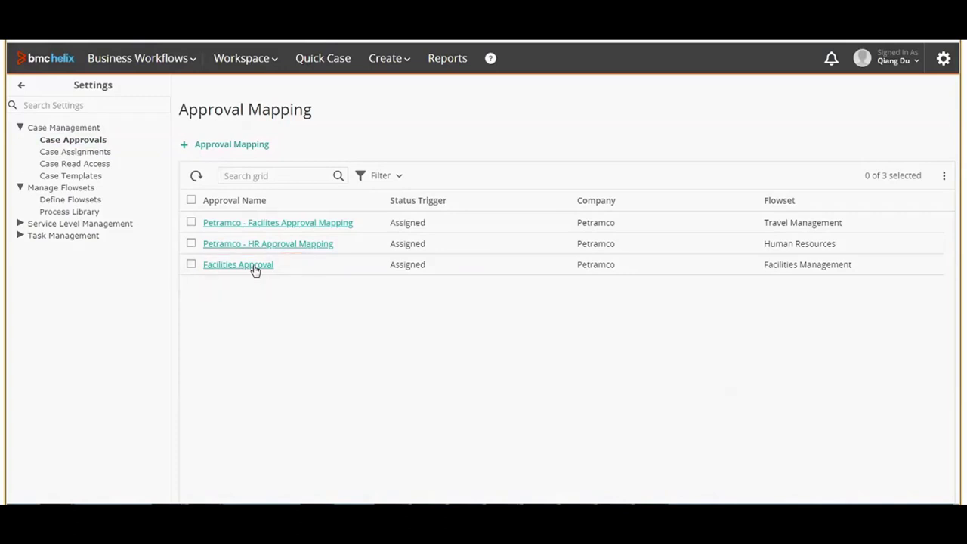
Review the Petramco Facilities Approval mapping, triggered on Assigned status for Facilities Management
{"action": "left_click", "coordinate": [255, 266]}
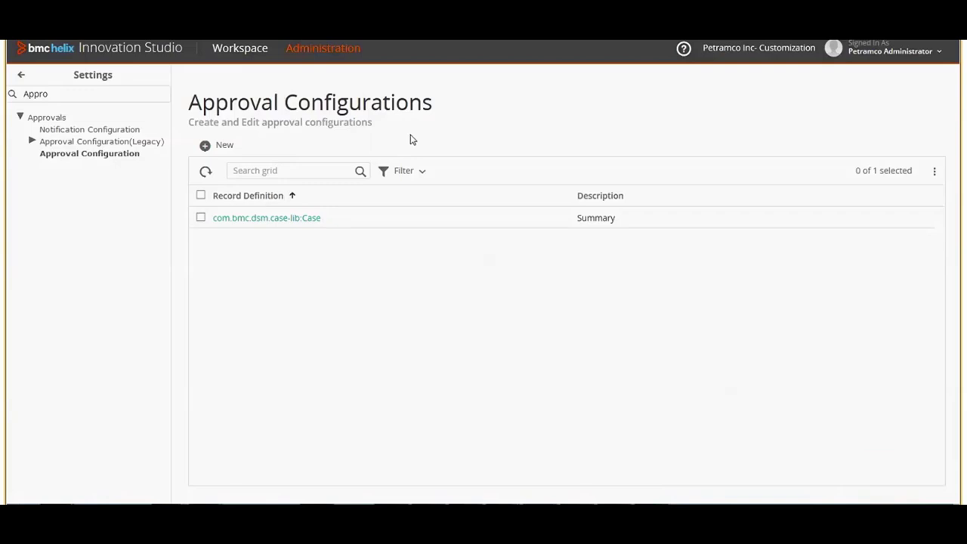
Open the com.bmc.dsm.case-lib:Case approval flow and move past its Registration settings
{"action": "left_click", "coordinate": [297, 219]}
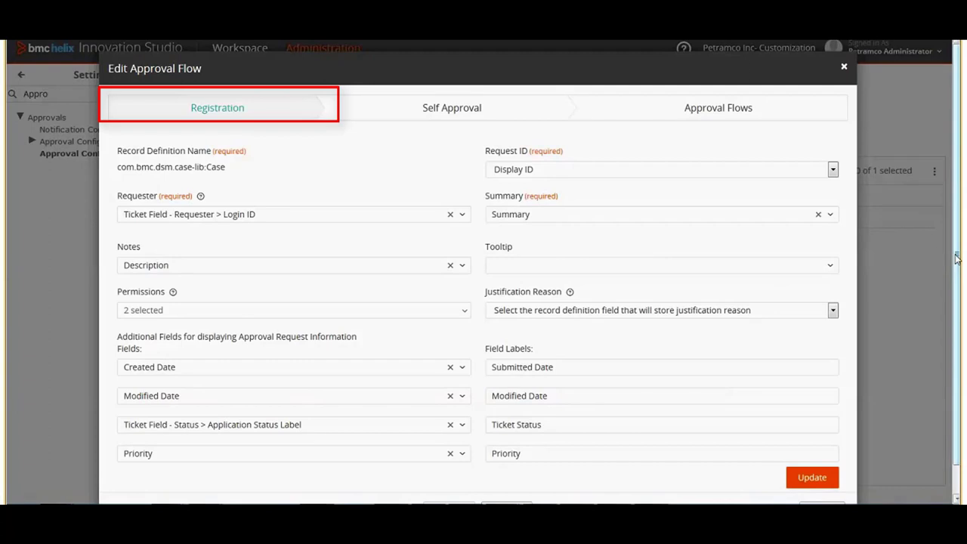
{"action": "scroll", "coordinate": [712, 235], "scroll_direction": "down", "scroll_amount": 1}
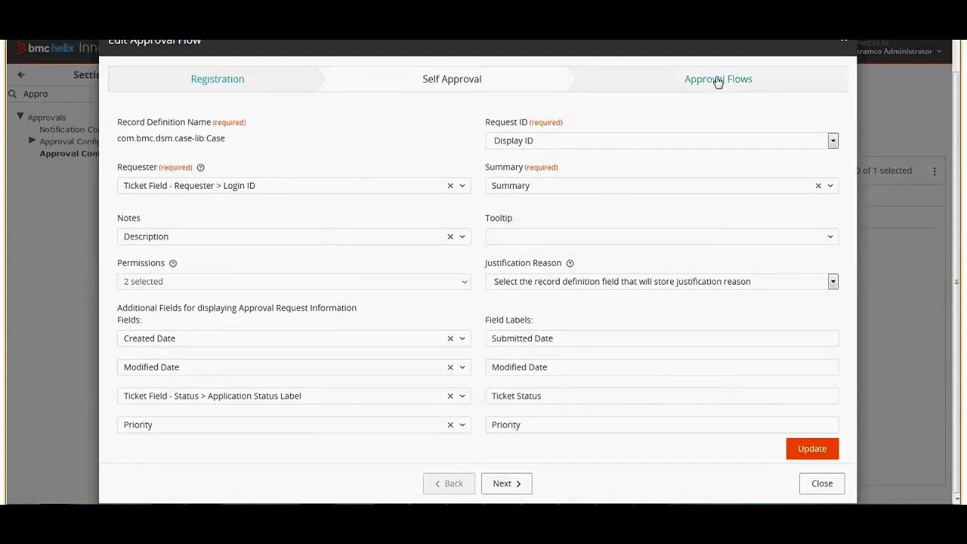
{"action": "left_click", "coordinate": [522, 484]}
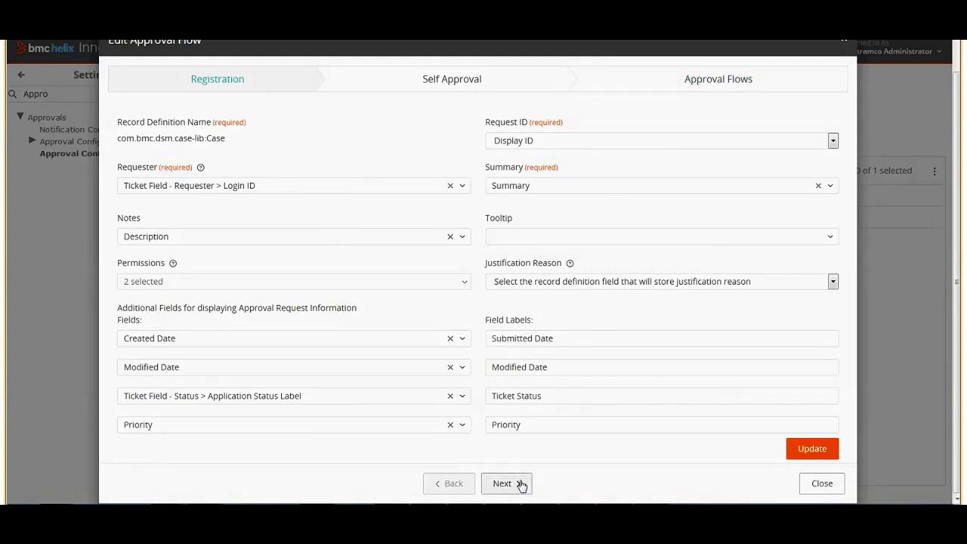
Reach the Approval Flows step and check the Add New Flow types without adding one
{"action": "left_click", "coordinate": [525, 444]}
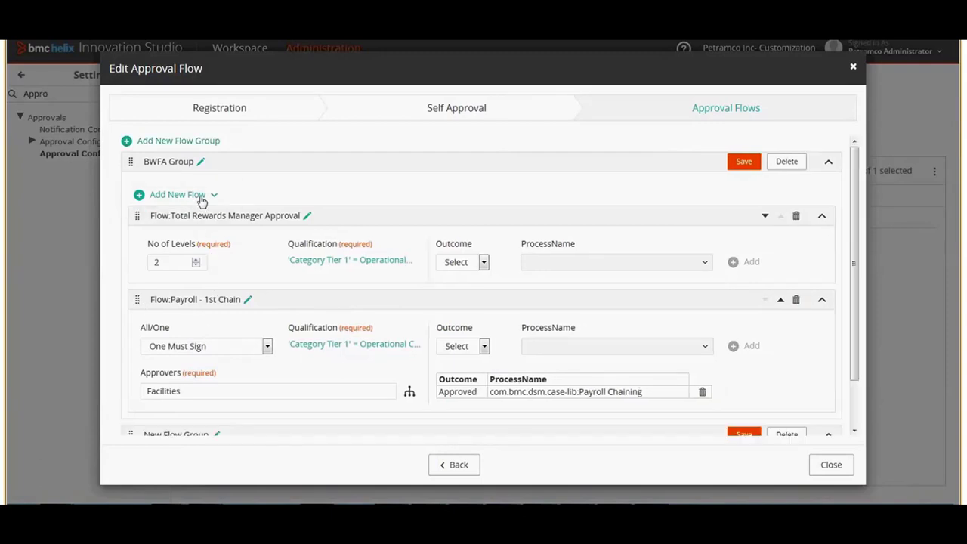
{"action": "left_click", "coordinate": [202, 199]}
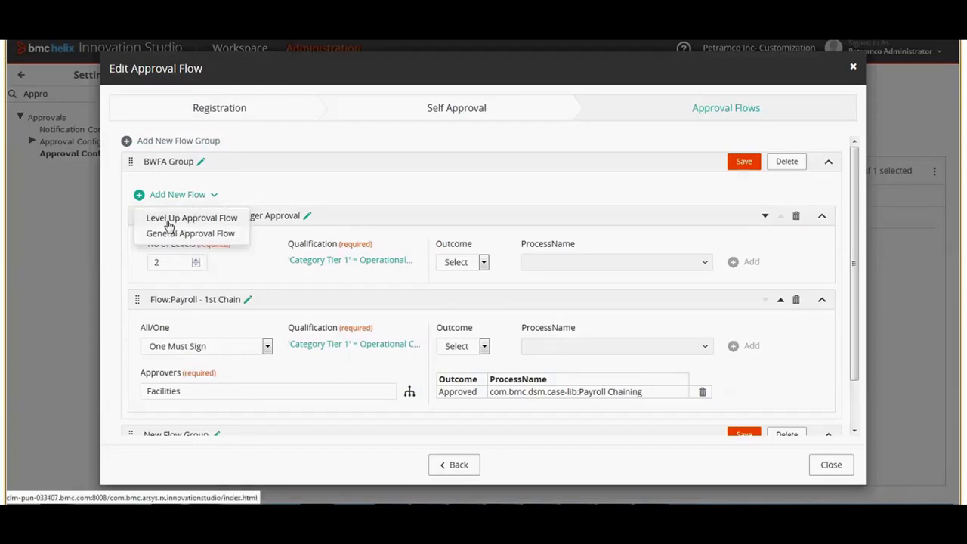
{"action": "left_click", "coordinate": [298, 365]}
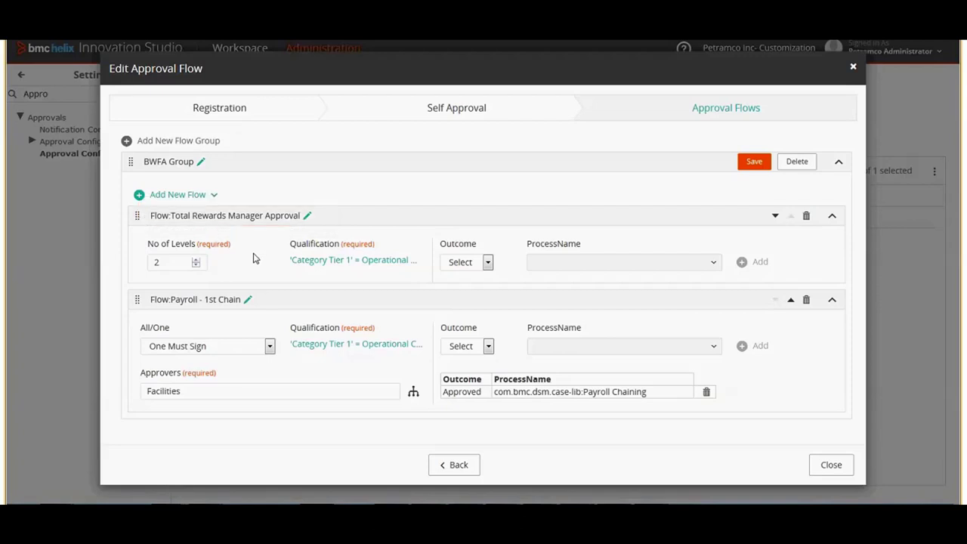
Review the Total Rewards and Payroll flows' qualification expressions, then view Payroll's approver choices
{"action": "left_click", "coordinate": [340, 261]}
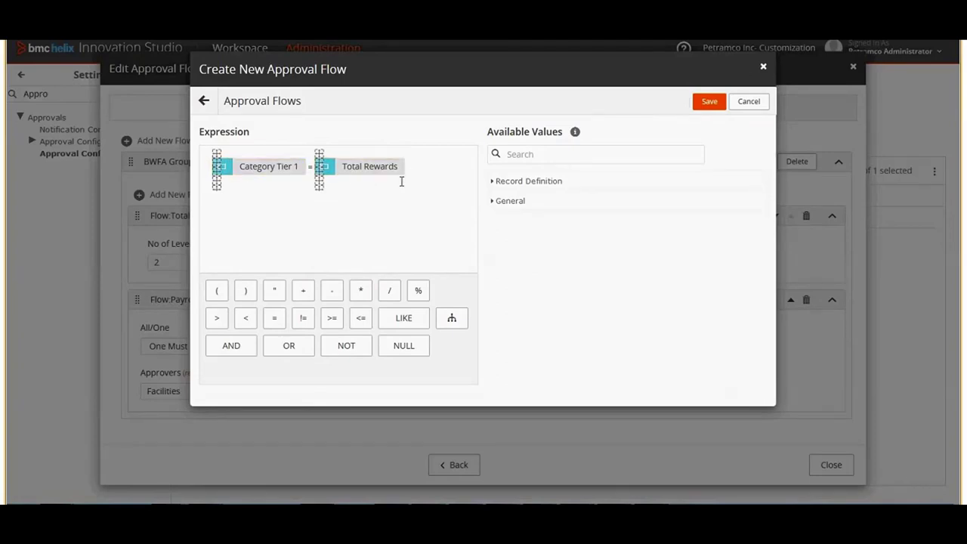
{"action": "left_click", "coordinate": [750, 104]}
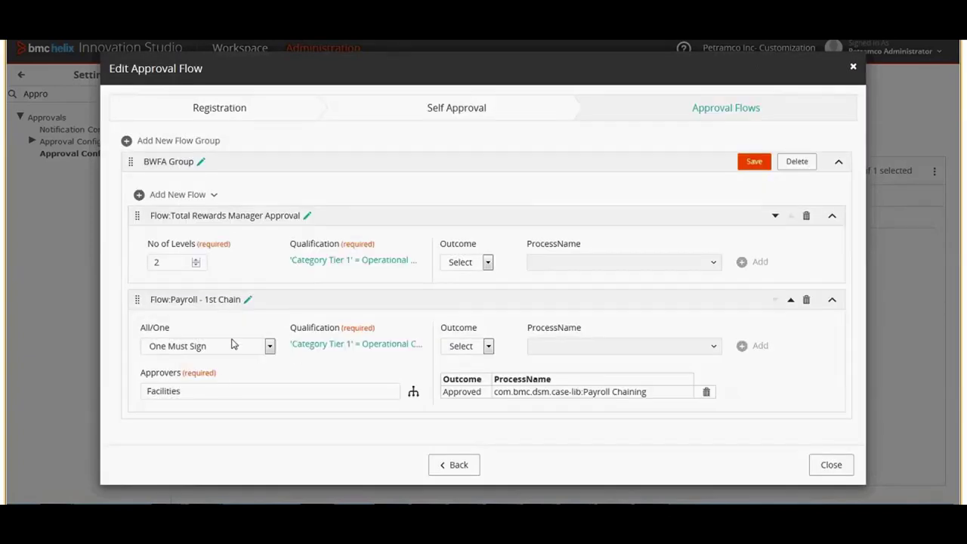
{"action": "left_click", "coordinate": [370, 346]}
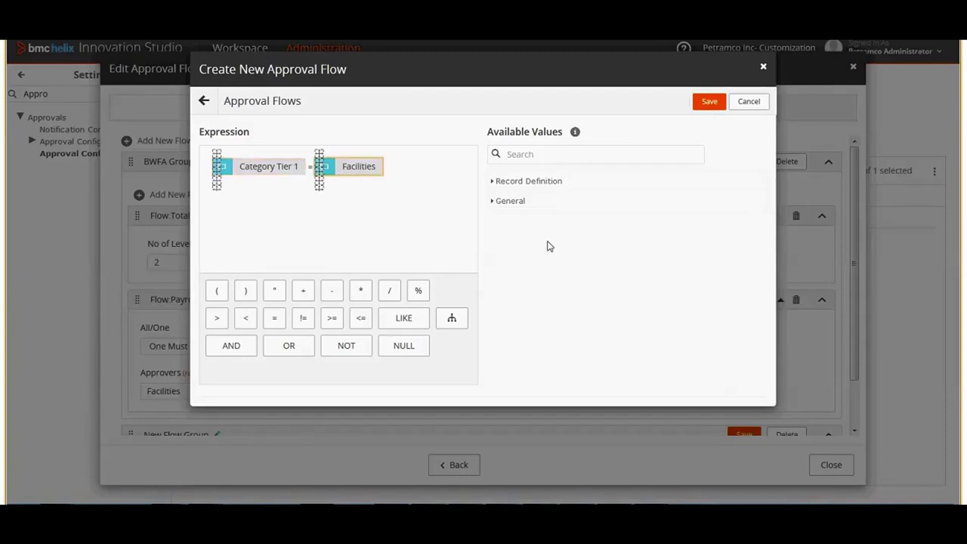
{"action": "left_click", "coordinate": [749, 103]}
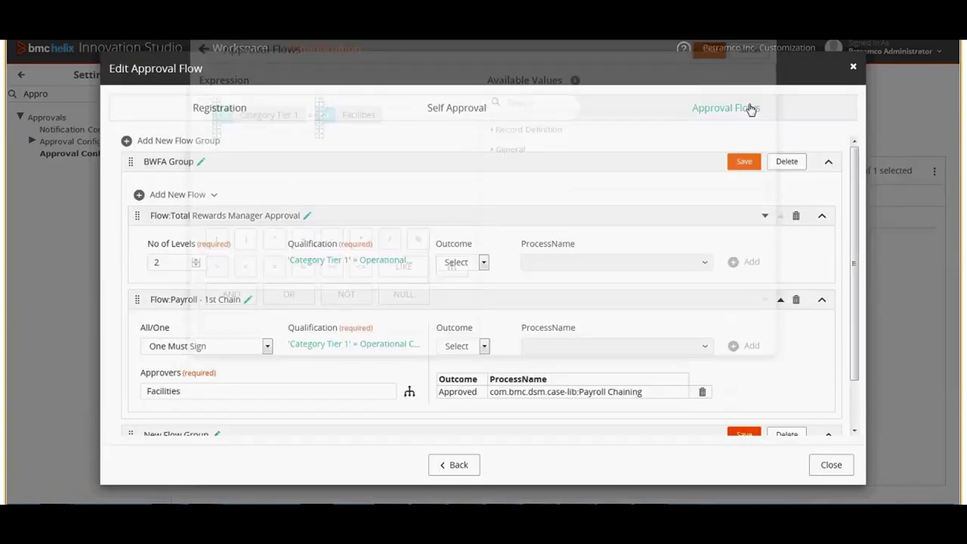
{"action": "left_click", "coordinate": [410, 398]}
Search support groups for 'Facil' and confirm Facilities as the Payroll flow's approver, without saving
{"action": "scroll", "coordinate": [440, 264], "scroll_direction": "down", "scroll_amount": 1}
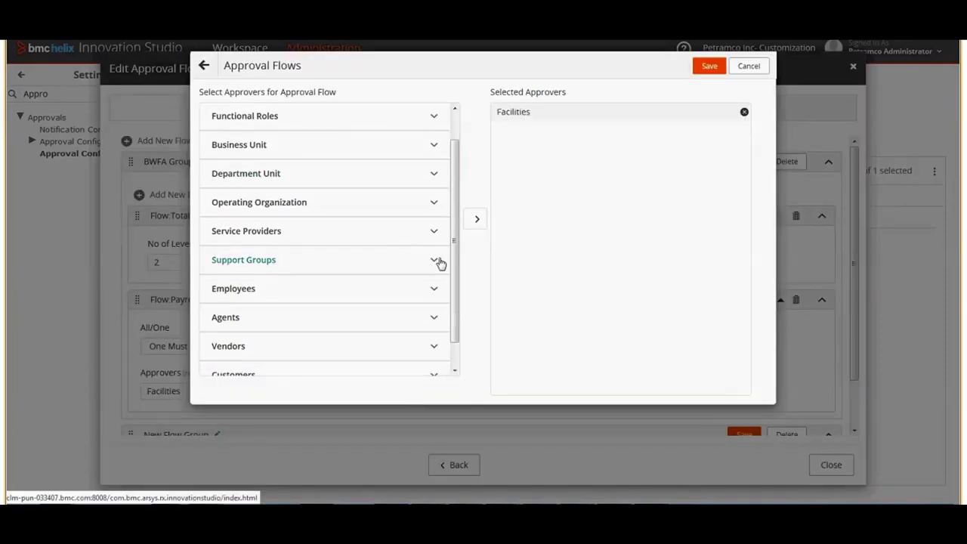
{"action": "left_click", "coordinate": [435, 261]}
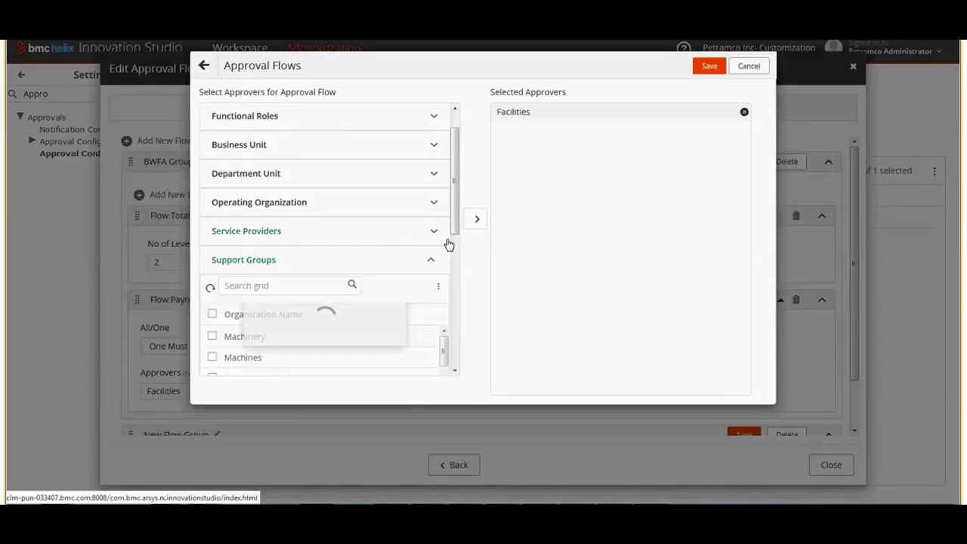
{"action": "left_click", "coordinate": [273, 287]}
{"action": "type", "text": "Fac"}
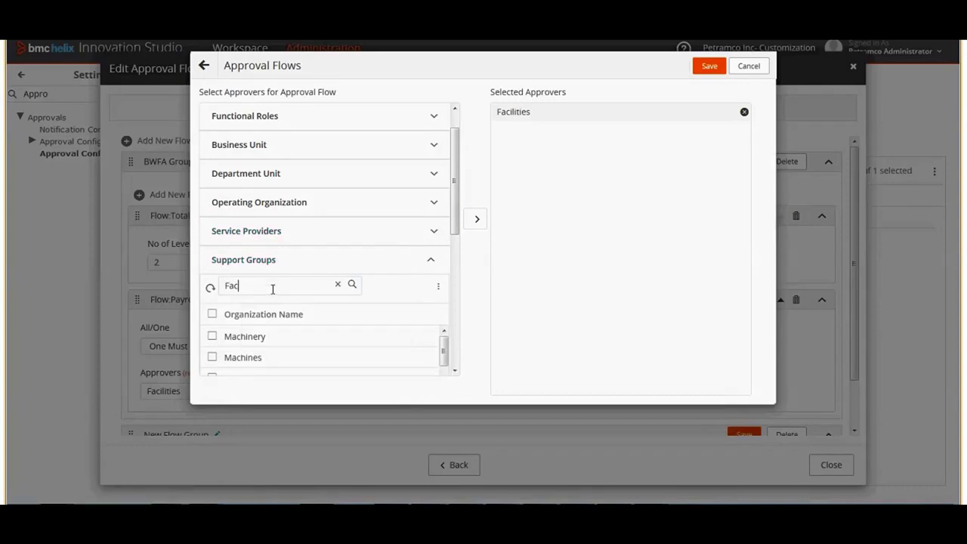
{"action": "type", "text": "il"}
{"action": "scroll", "coordinate": [378, 296], "scroll_direction": "down", "scroll_amount": 2}
{"action": "key", "text": "Return"}
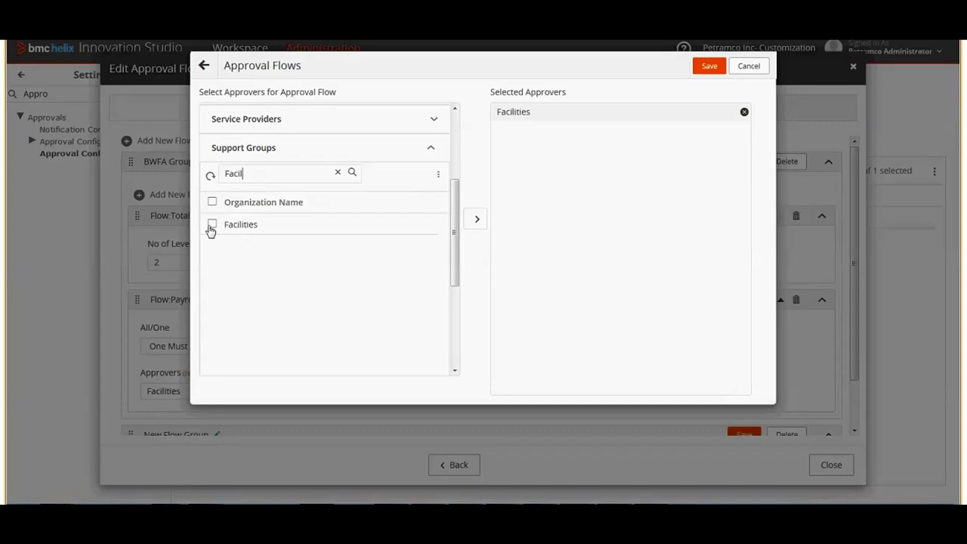
{"action": "left_click", "coordinate": [212, 225]}
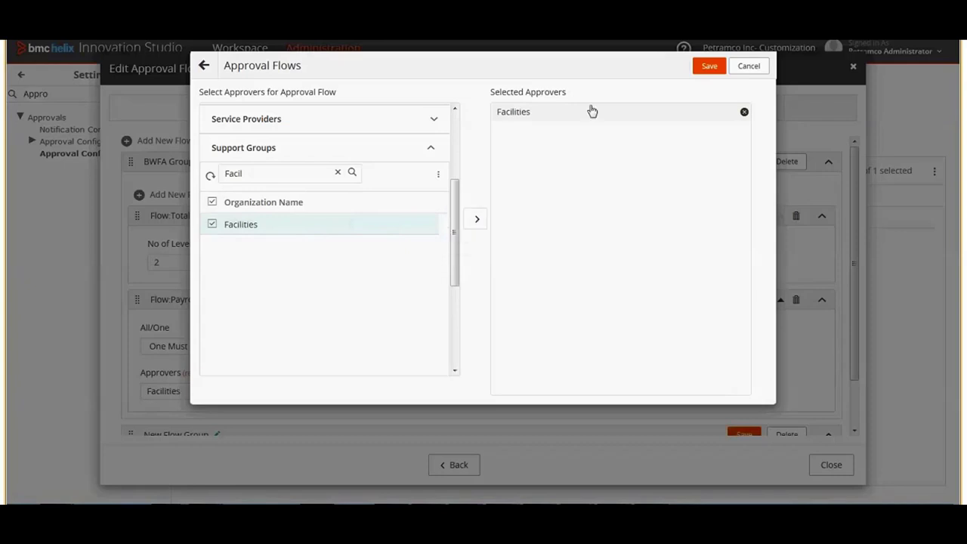
{"action": "left_click", "coordinate": [749, 67]}
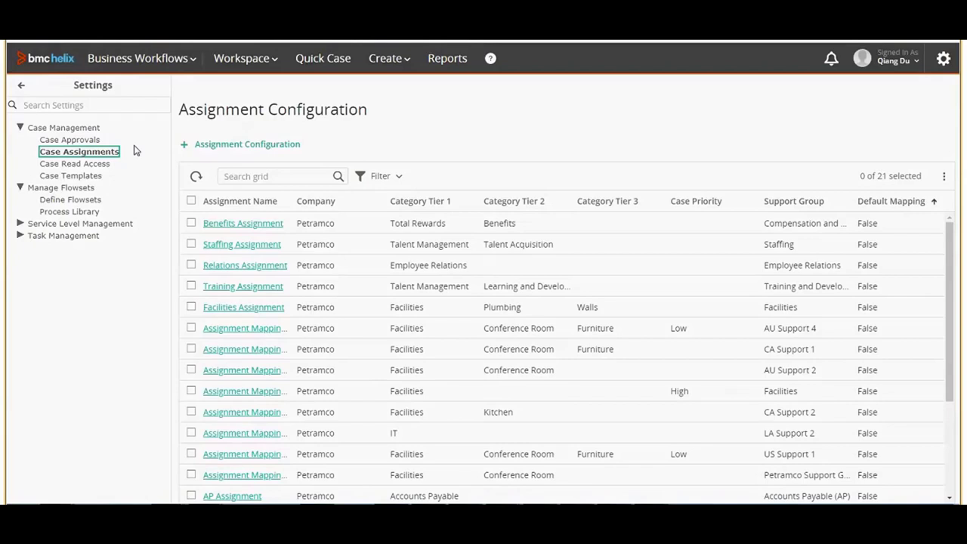
Filter the assignment list by 'Facilities' and open the Facilities Assignment for editing
{"action": "left_click", "coordinate": [257, 176]}
{"action": "type", "text": "Fac"}
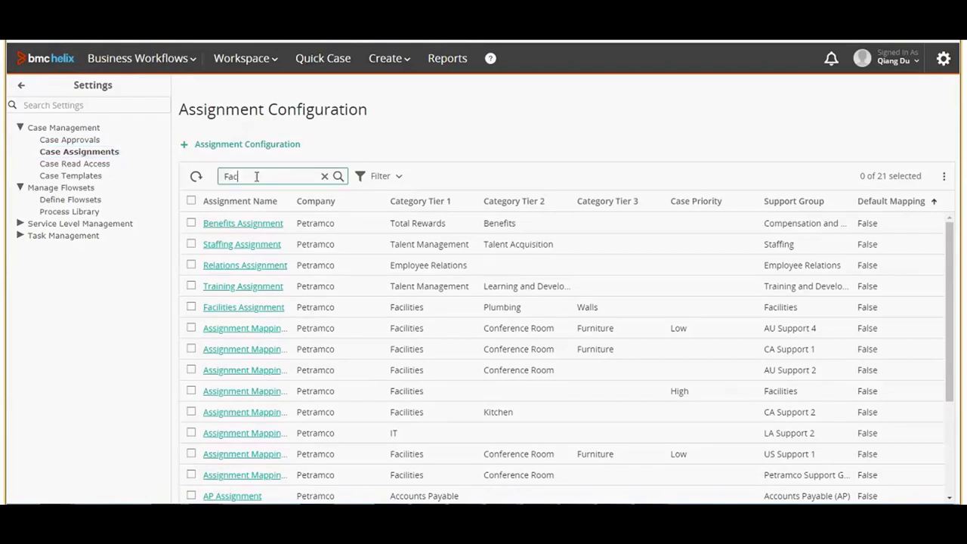
{"action": "type", "text": "ilities"}
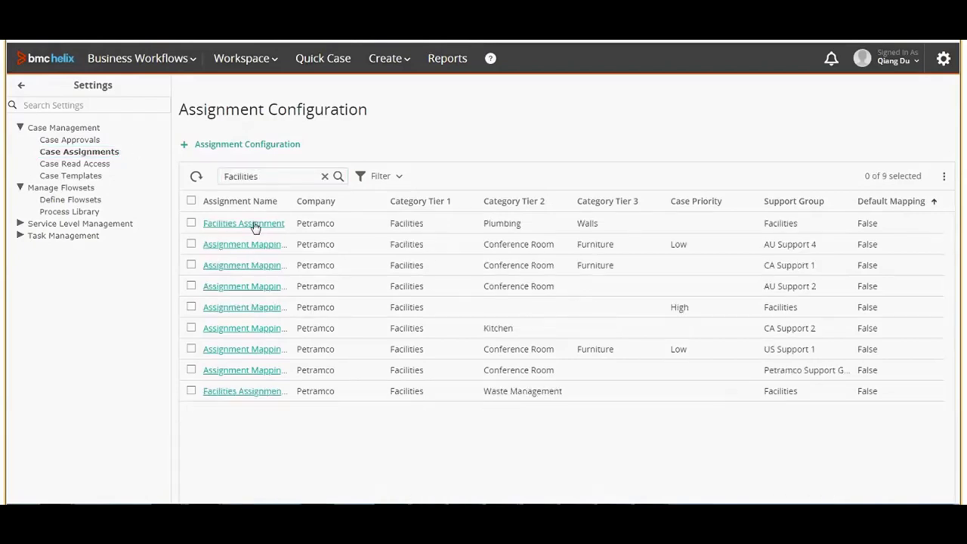
{"action": "left_click", "coordinate": [254, 225]}
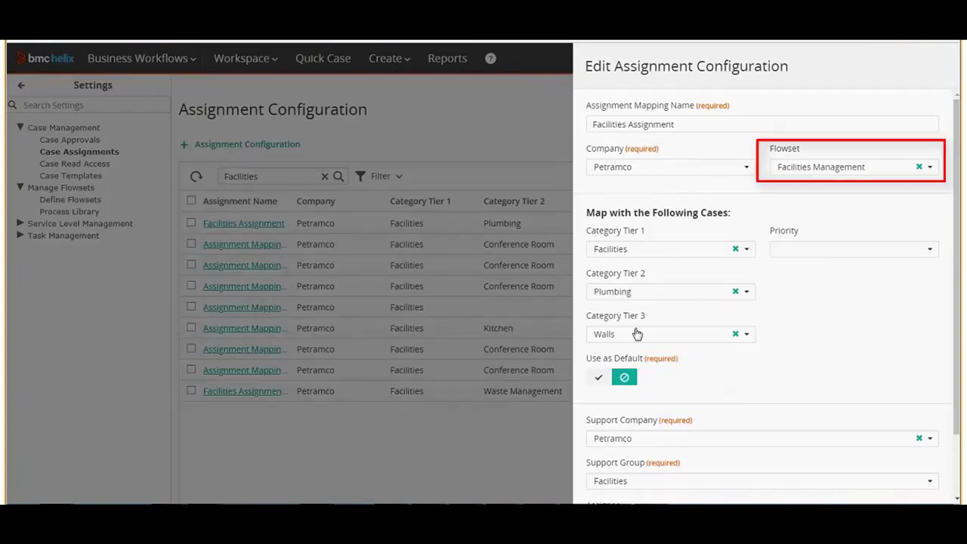
{"action": "scroll", "coordinate": [959, 368], "scroll_direction": "down", "scroll_amount": 1}
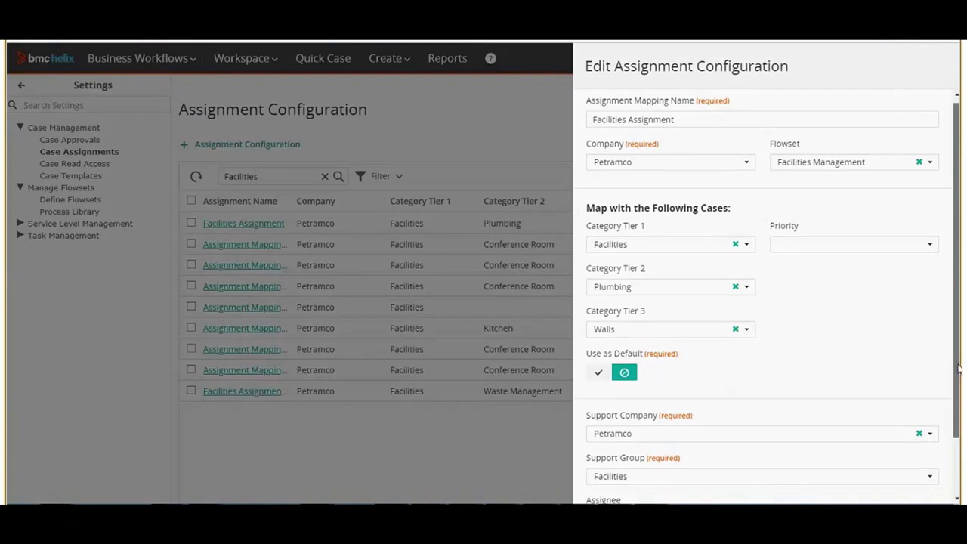
{"action": "scroll", "coordinate": [959, 369], "scroll_direction": "down", "scroll_amount": 2}
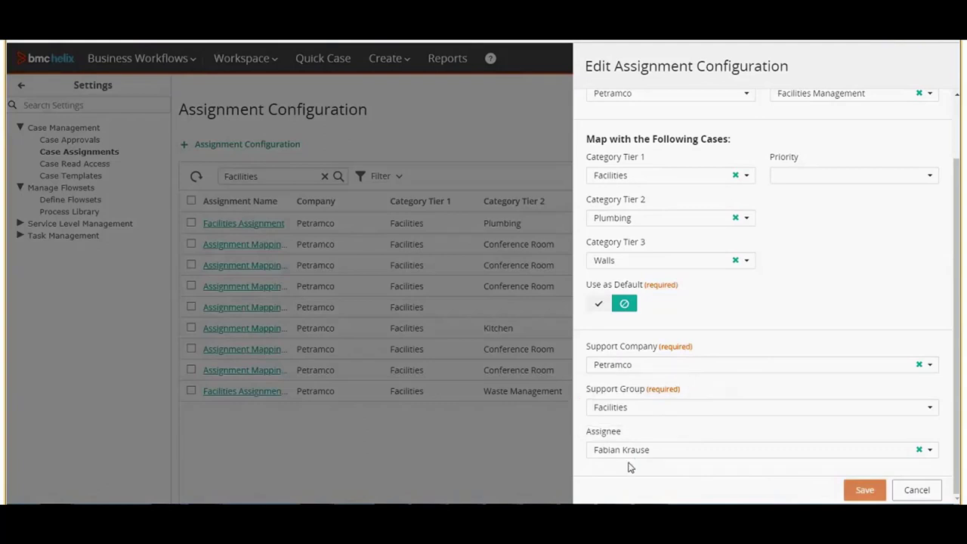
{"action": "left_click_drag", "start_coordinate": [962, 219], "coordinate": [961, 162]}
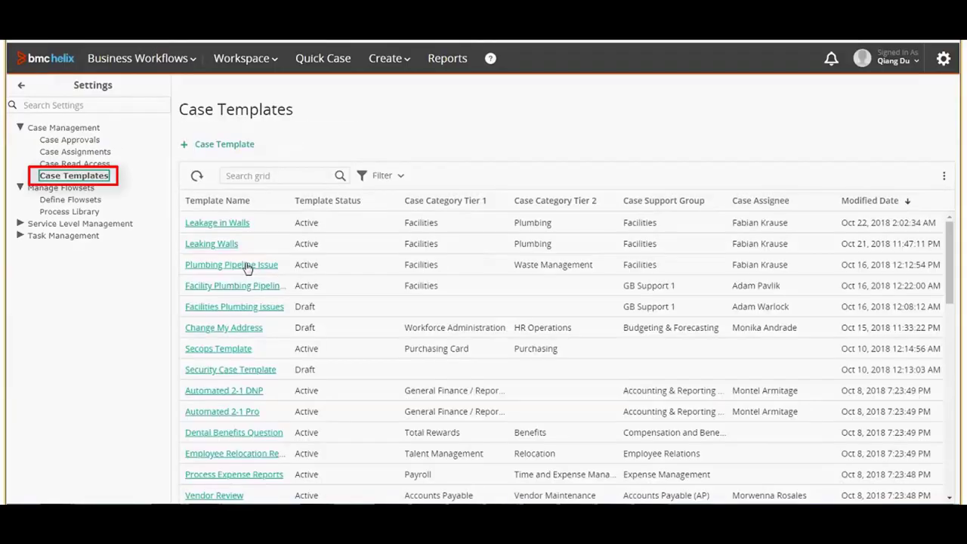
Open the Leakage in Walls template and widen Template Name to show its Pipeline Inspection and Bill generation tasks
{"action": "left_click", "coordinate": [225, 223]}
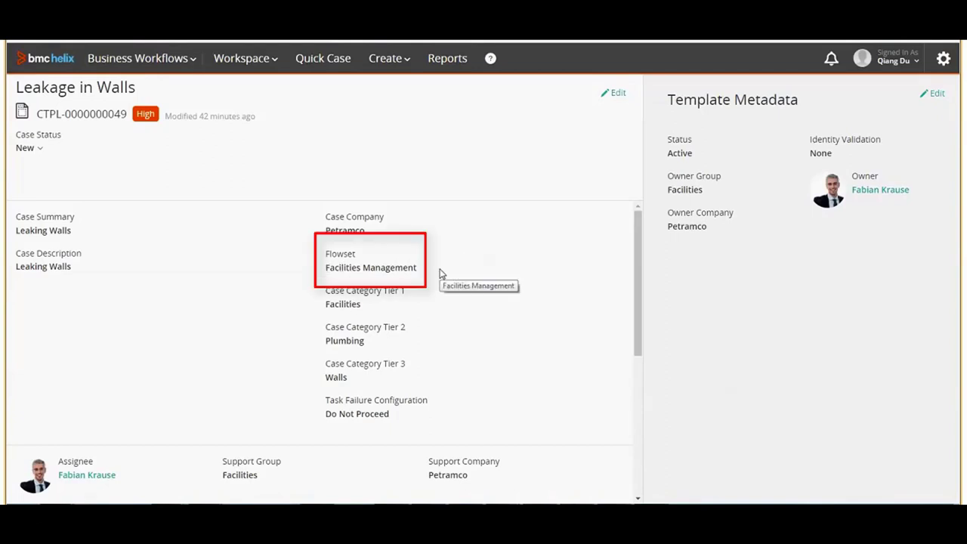
{"action": "left_click_drag", "start_coordinate": [638, 269], "coordinate": [642, 313]}
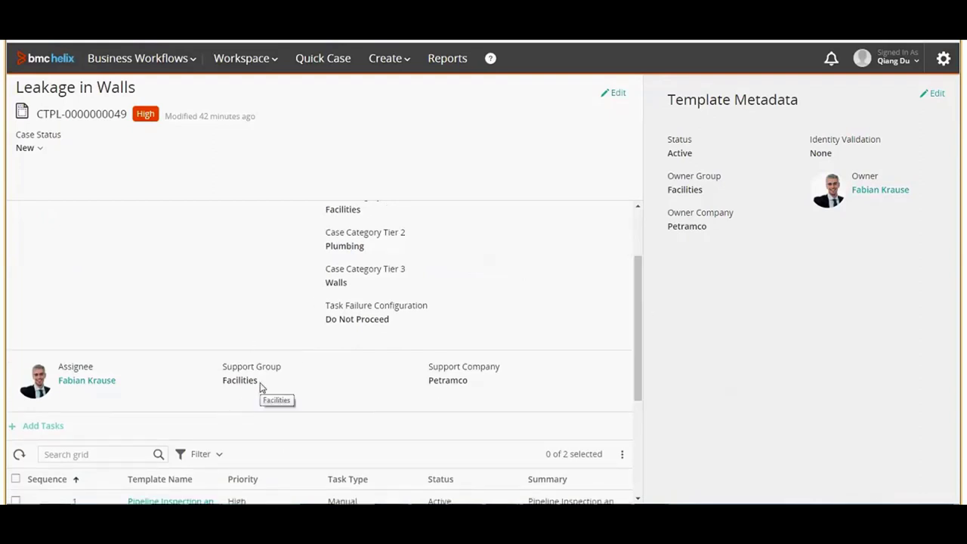
{"action": "left_click_drag", "start_coordinate": [650, 278], "coordinate": [643, 352]}
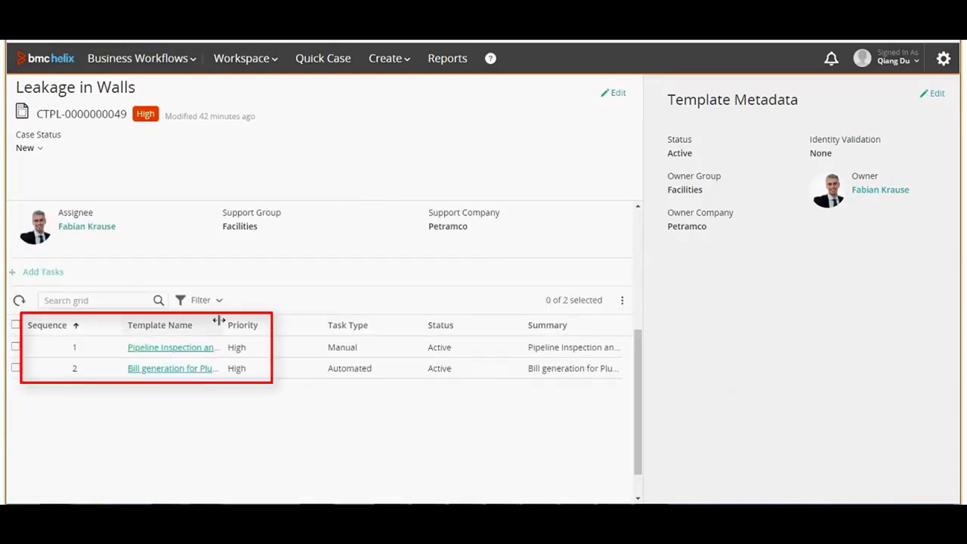
{"action": "left_click_drag", "start_coordinate": [219, 323], "coordinate": [280, 319]}
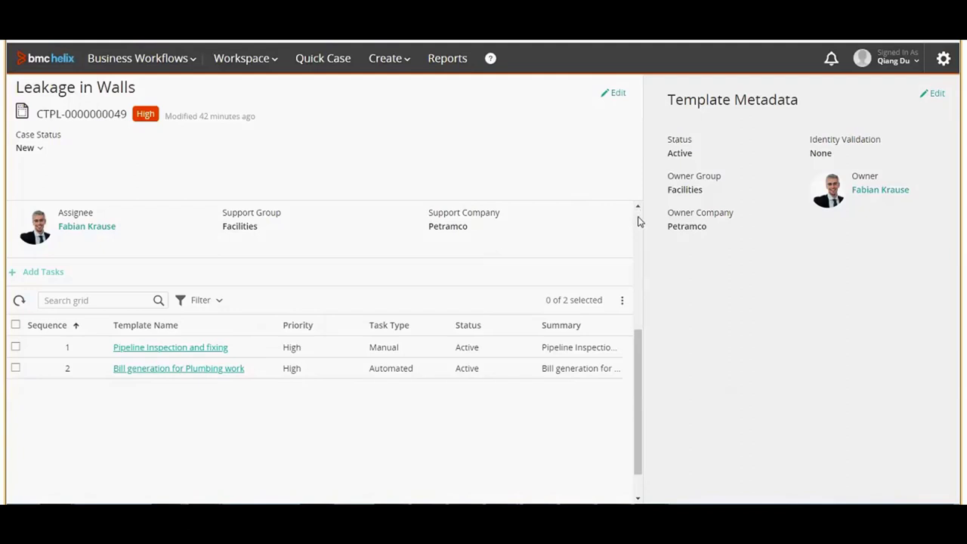
{"action": "scroll", "coordinate": [641, 214], "scroll_direction": "up", "scroll_amount": 3}
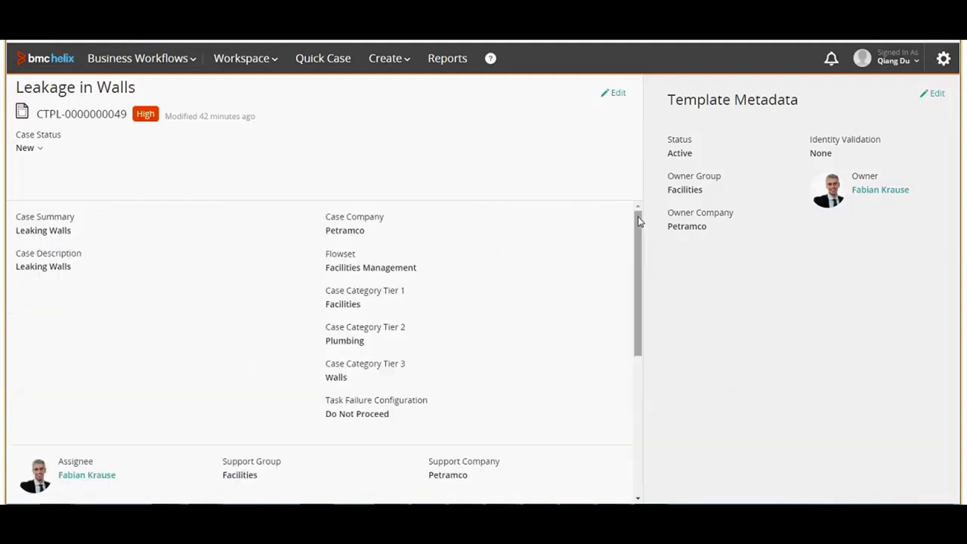
Start a Quick Case with the named employee as requester and the Leakage in Walls template (!Leak)
{"action": "left_click", "coordinate": [321, 60]}
{"action": "type", "text": "@Allen"}
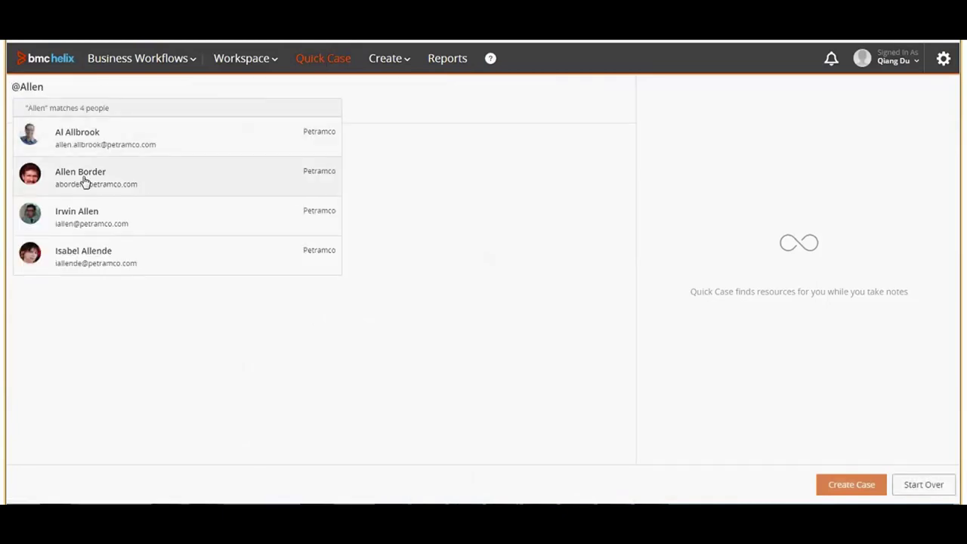
{"action": "left_click", "coordinate": [83, 181]}
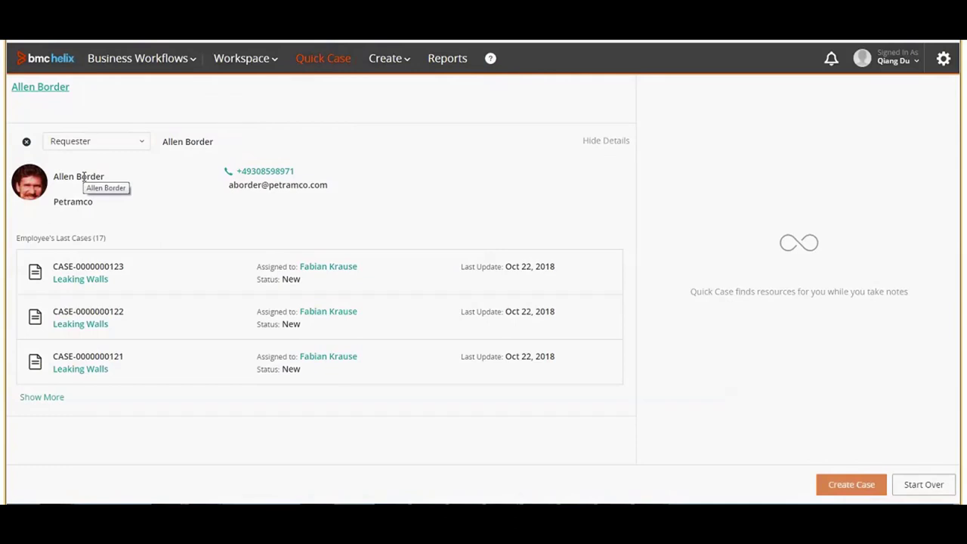
{"action": "type", "text": "!Leak"}
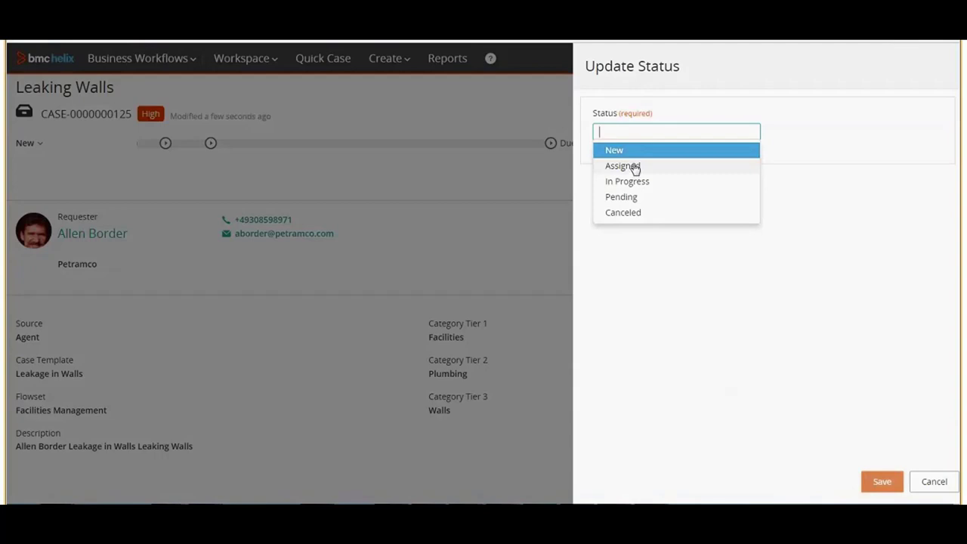
Set the Leaking Walls case status to Assigned and review its list of pending approvers
{"action": "left_click", "coordinate": [633, 168]}
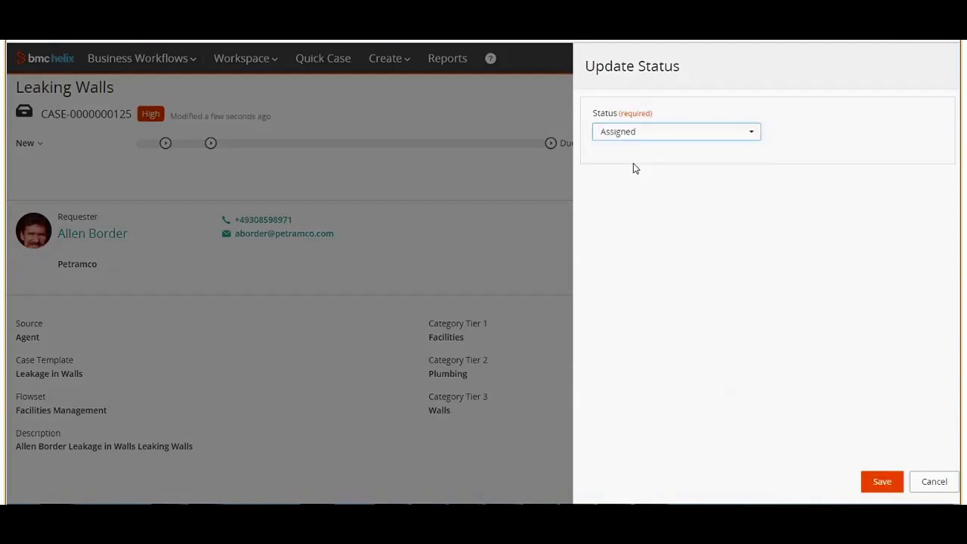
{"action": "left_click", "coordinate": [882, 481]}
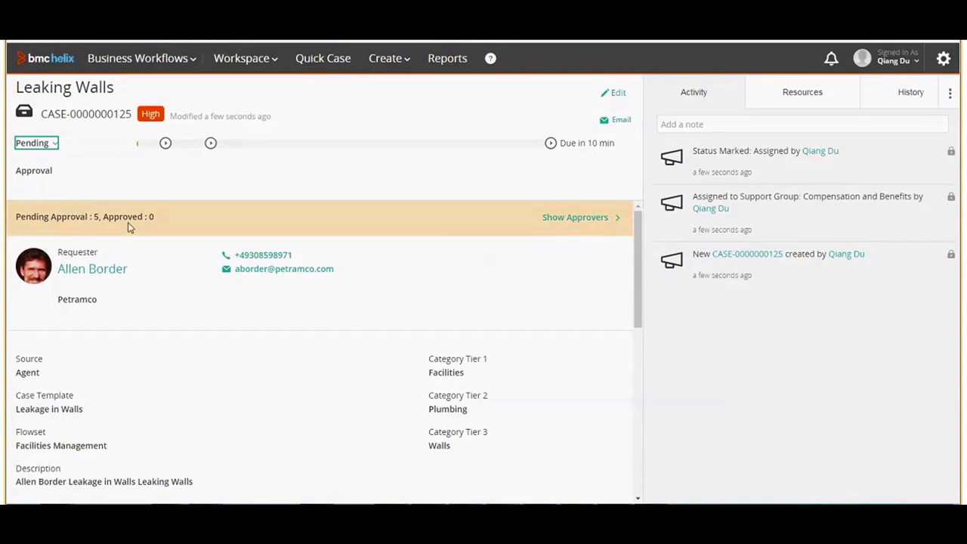
{"action": "left_click", "coordinate": [571, 219]}
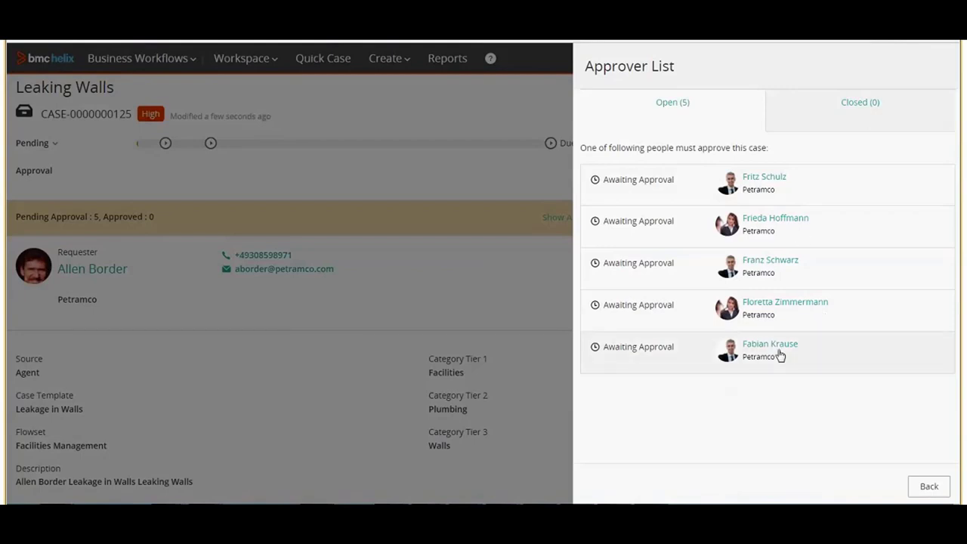
{"action": "left_click", "coordinate": [114, 356]}
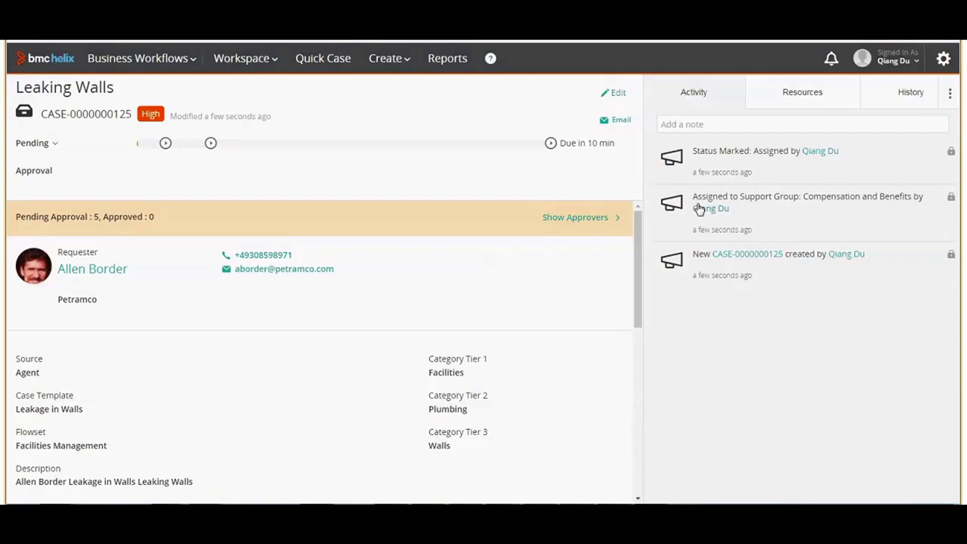
{"action": "scroll", "coordinate": [643, 361], "scroll_direction": "down", "scroll_amount": 5}
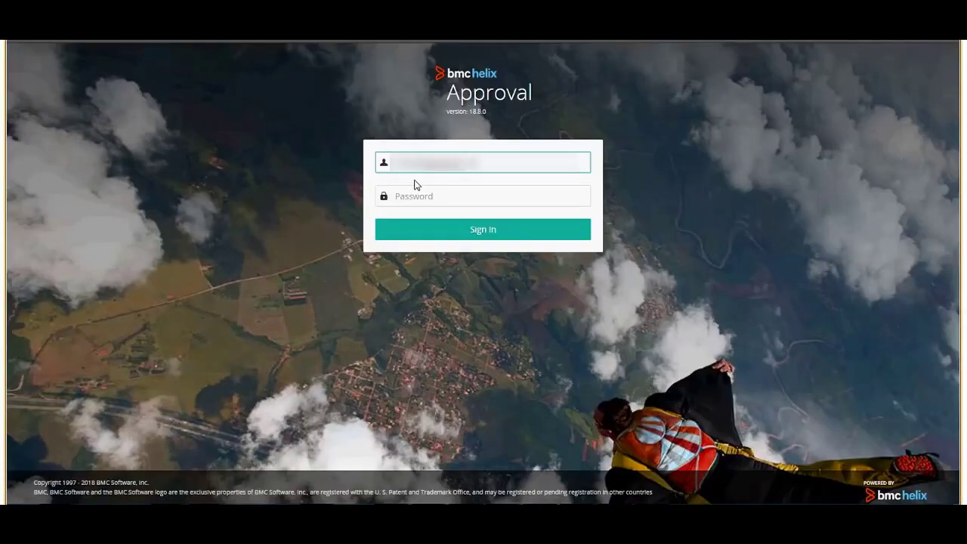
Enter the account password and sign in to the Approval Console
{"action": "key", "text": "Tab"}
{"action": "type", "text": "••••••••••"}
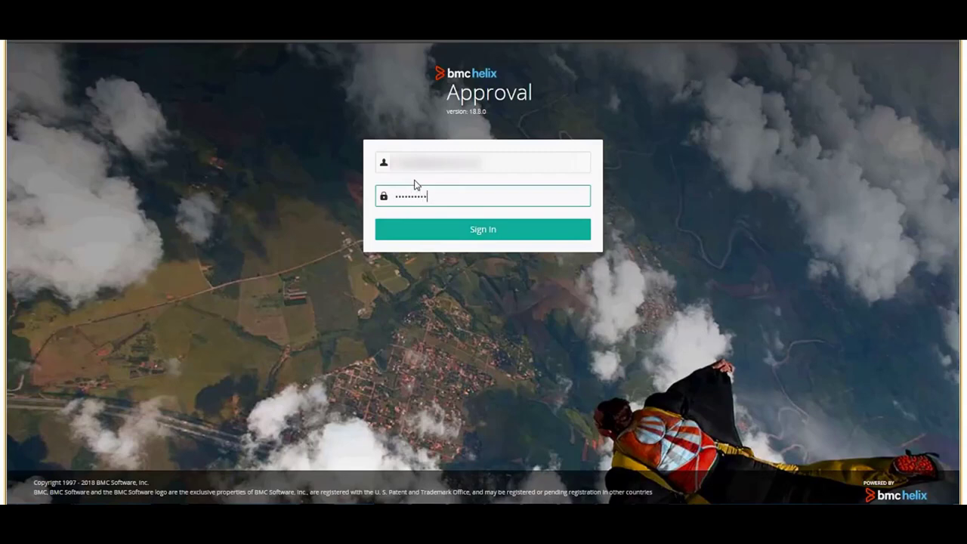
{"action": "key", "text": "Return"}
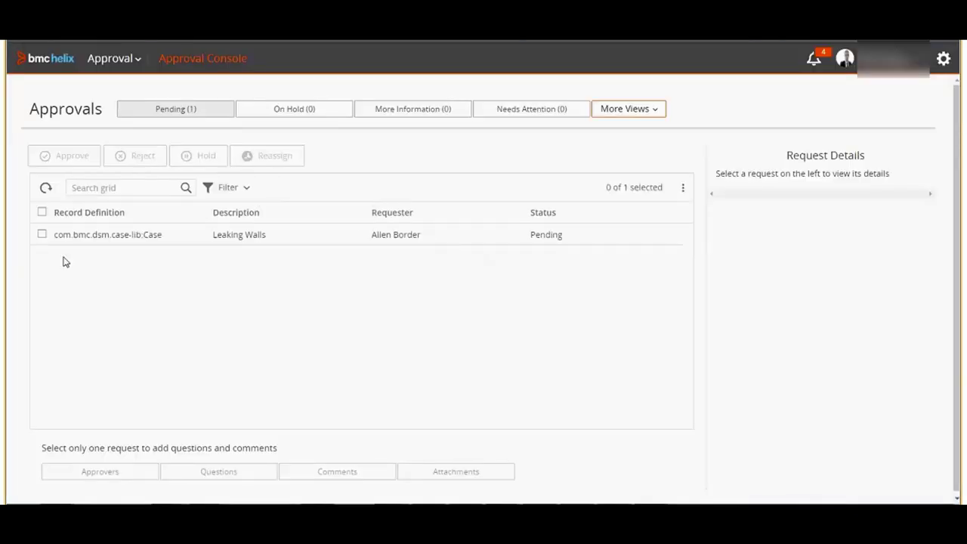
Approve the pending Leaking Walls request and confirm the approval
{"action": "left_click", "coordinate": [41, 234]}
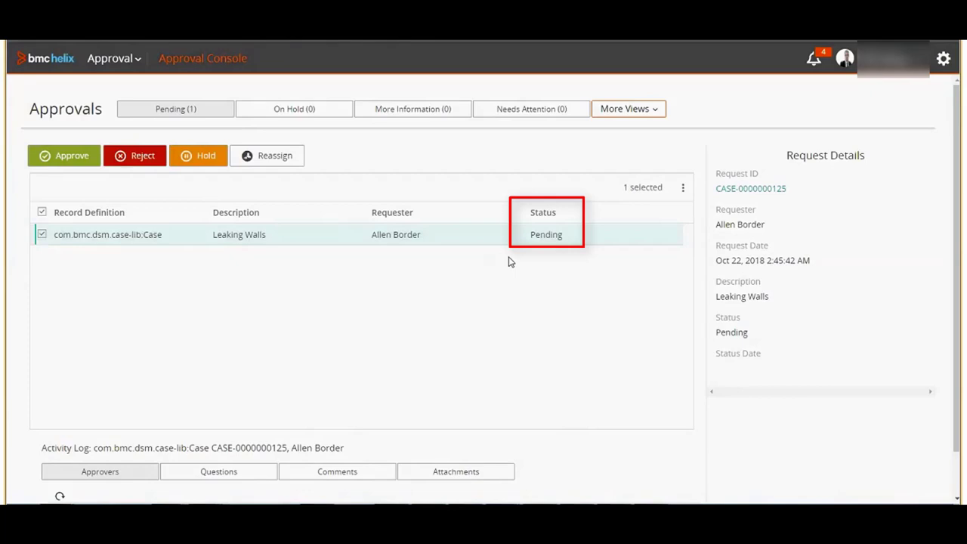
{"action": "left_click", "coordinate": [65, 159]}
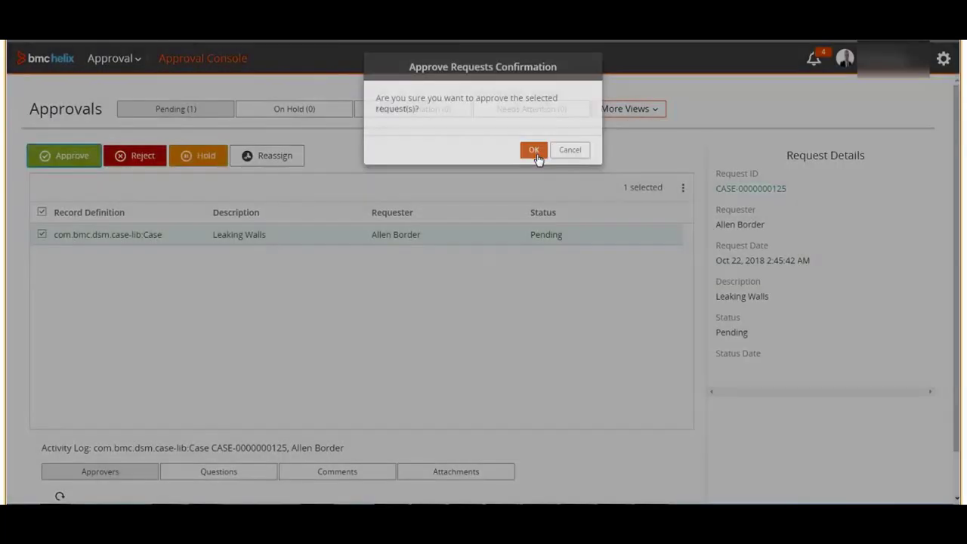
{"action": "left_click", "coordinate": [535, 151]}
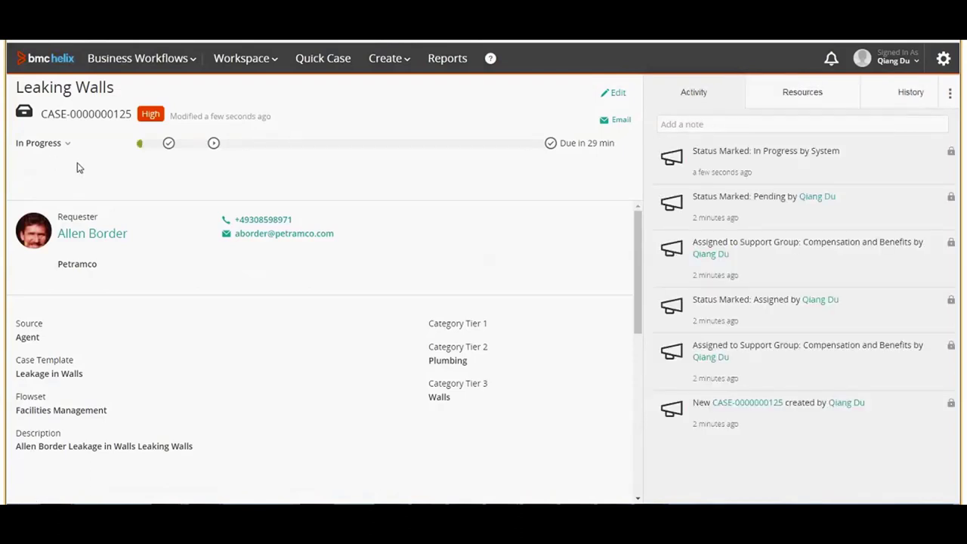
Set the Pipeline Inspection and fixing task to Completed with reason Successful, then return to the Leaking Walls case
{"action": "left_click_drag", "start_coordinate": [639, 244], "coordinate": [643, 381]}
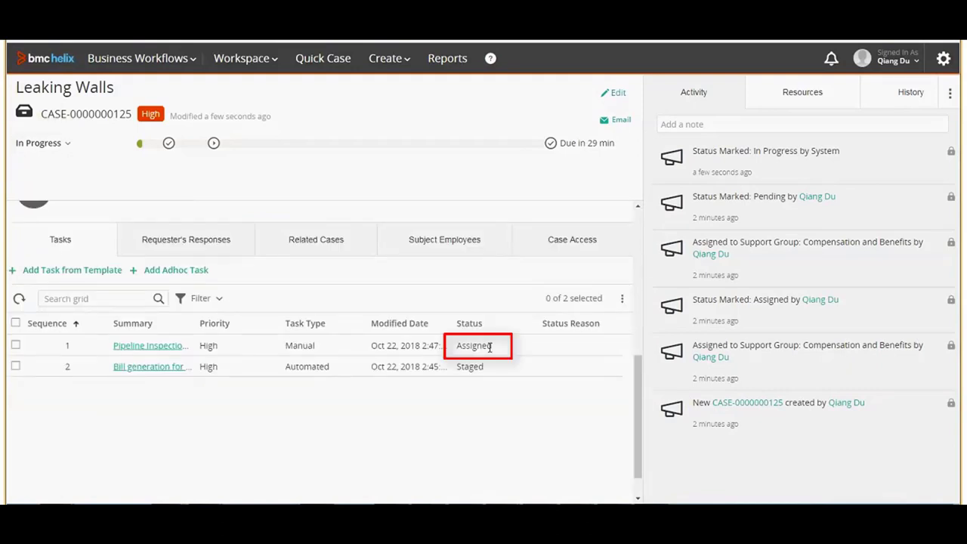
{"action": "left_click", "coordinate": [156, 349]}
{"action": "left_click", "coordinate": [34, 139]}
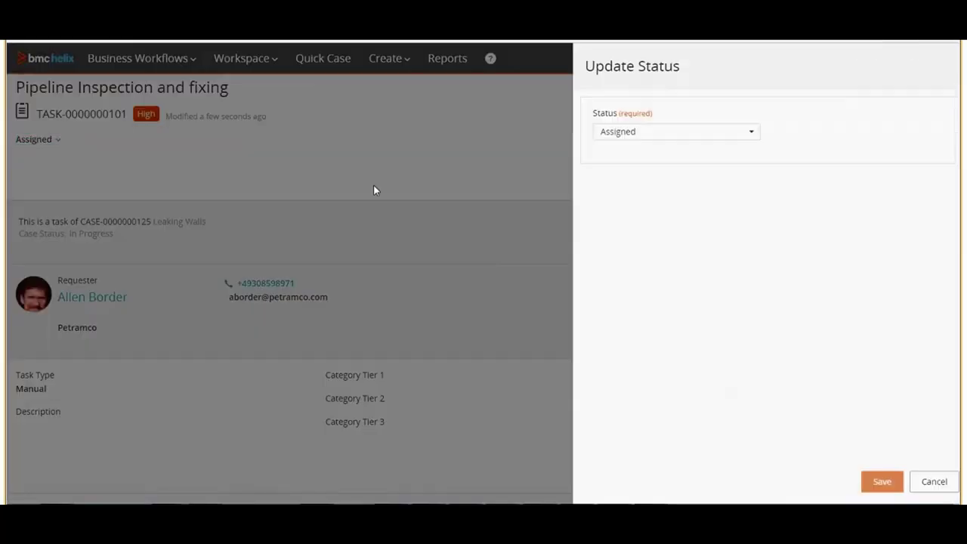
{"action": "left_click", "coordinate": [652, 130]}
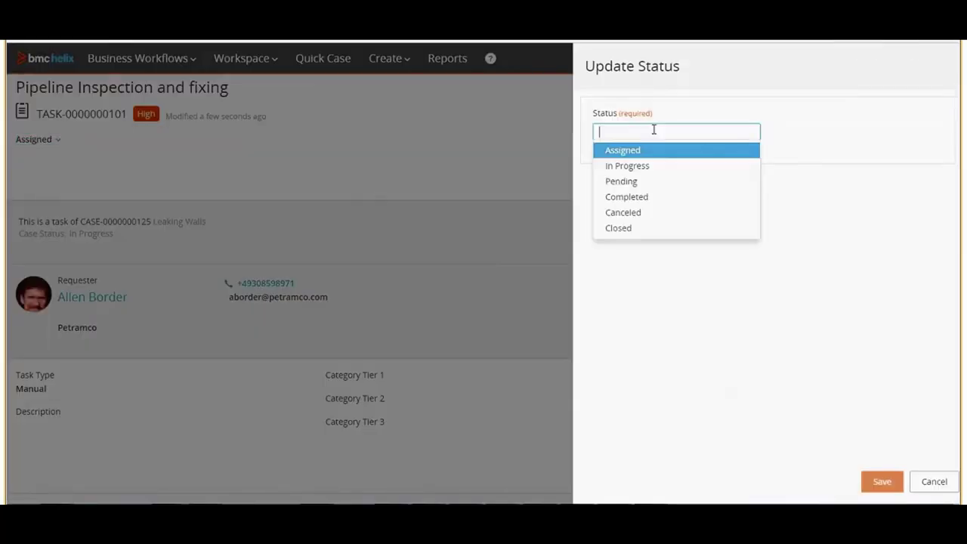
{"action": "left_click", "coordinate": [649, 201]}
{"action": "left_click", "coordinate": [806, 139]}
{"action": "left_click", "coordinate": [807, 149]}
{"action": "left_click", "coordinate": [881, 481]}
{"action": "left_click", "coordinate": [597, 224]}
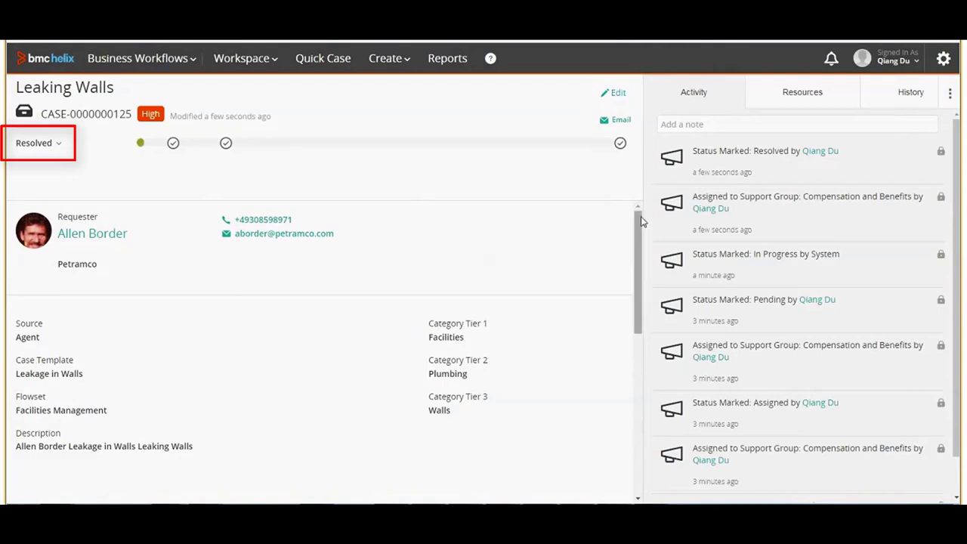
{"action": "left_click_drag", "start_coordinate": [640, 219], "coordinate": [638, 369]}
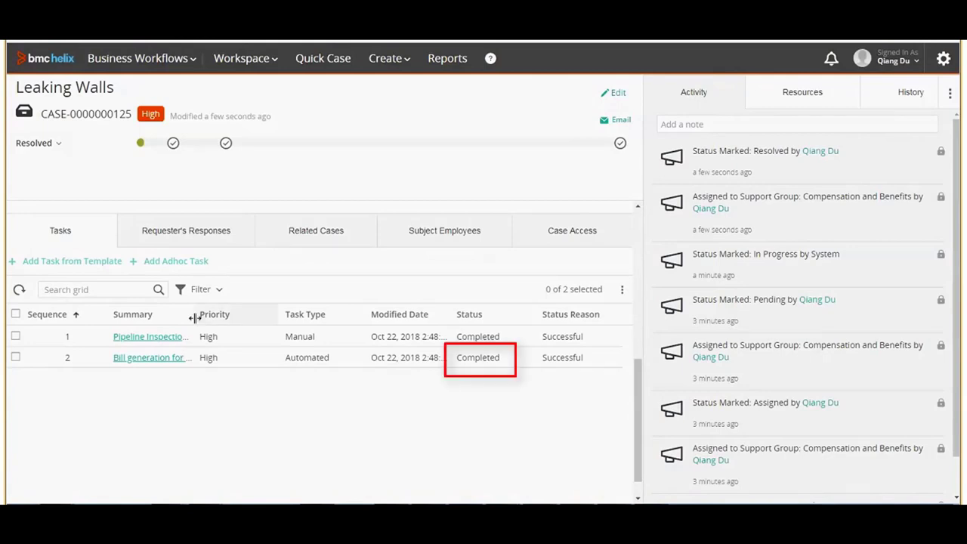
{"action": "left_click_drag", "start_coordinate": [194, 317], "coordinate": [229, 320]}
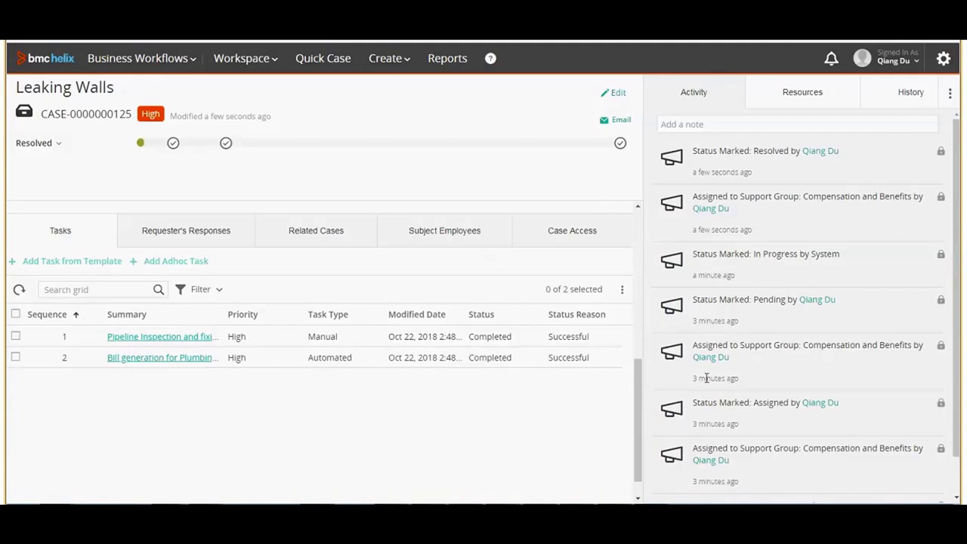
{"action": "left_click_drag", "start_coordinate": [640, 383], "coordinate": [62, 170]}
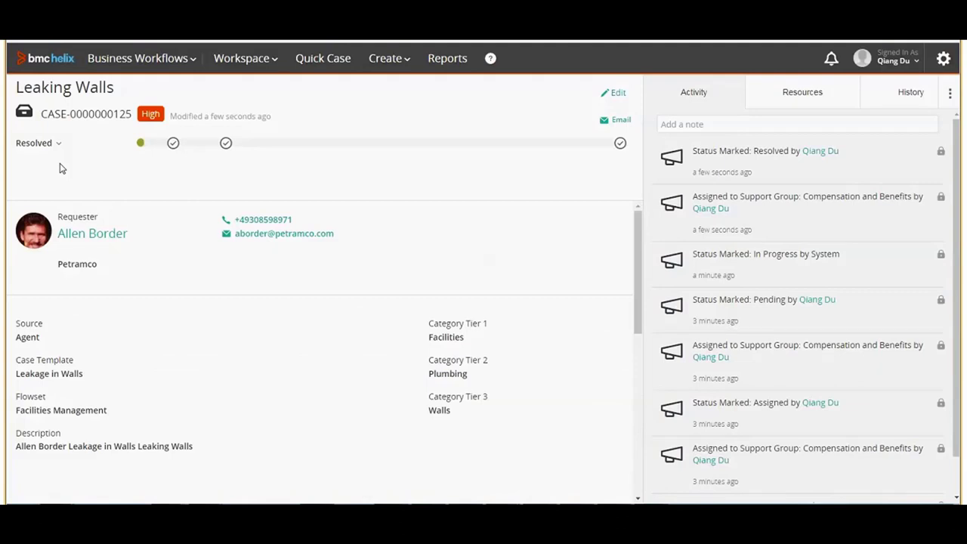